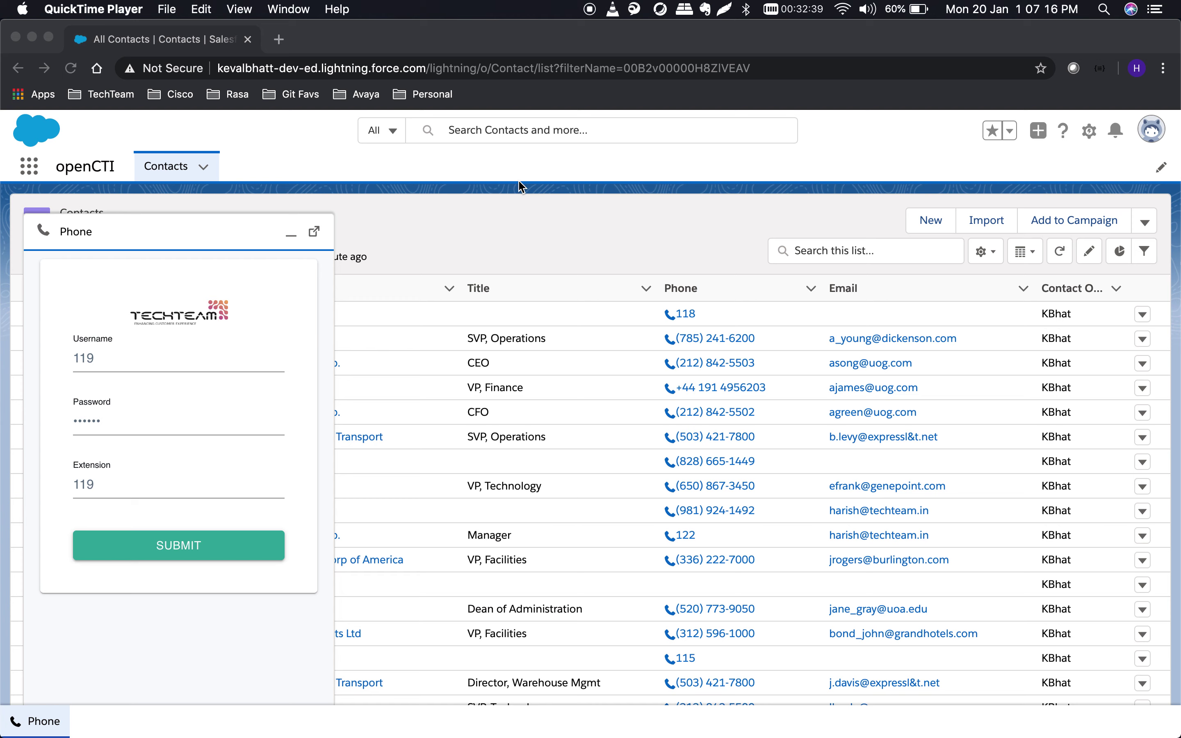
# - Sign in to the softphone with username 122 and extension 122, keeping the prefilled password
pyautogui.click(102, 365)
pyautogui.click(94, 361)
pyautogui.press('BackSpace')
pyautogui.press('BackSpace')
pyautogui.write('22')
pyautogui.press('Tab')
pyautogui.press('Tab')
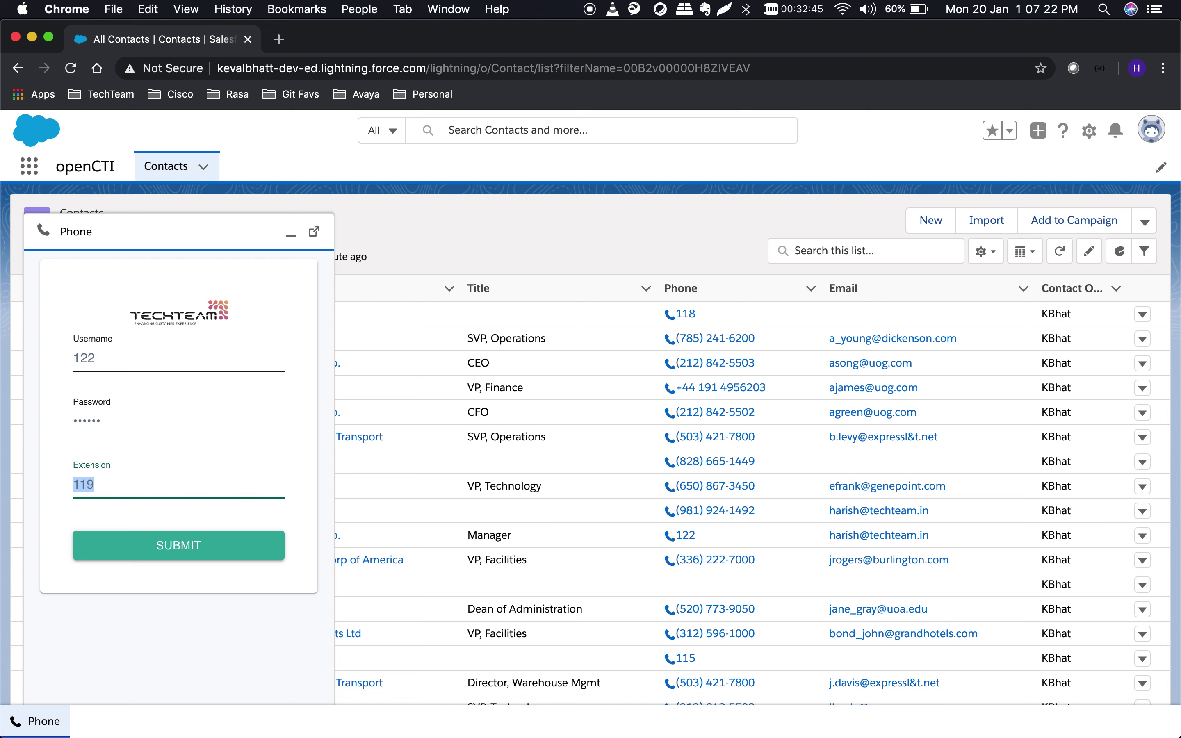
pyautogui.write('122')
pyautogui.click(171, 556)
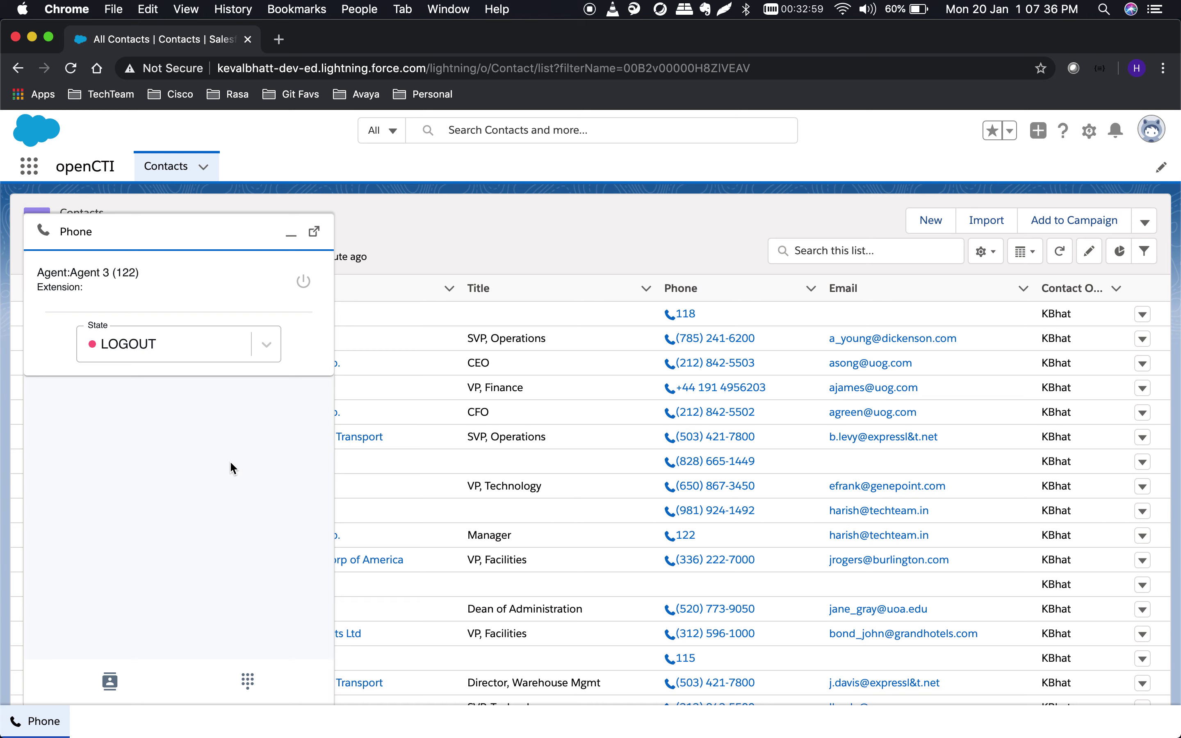
# - Set the agent state to Ready and answer the incoming call
pyautogui.click(267, 343)
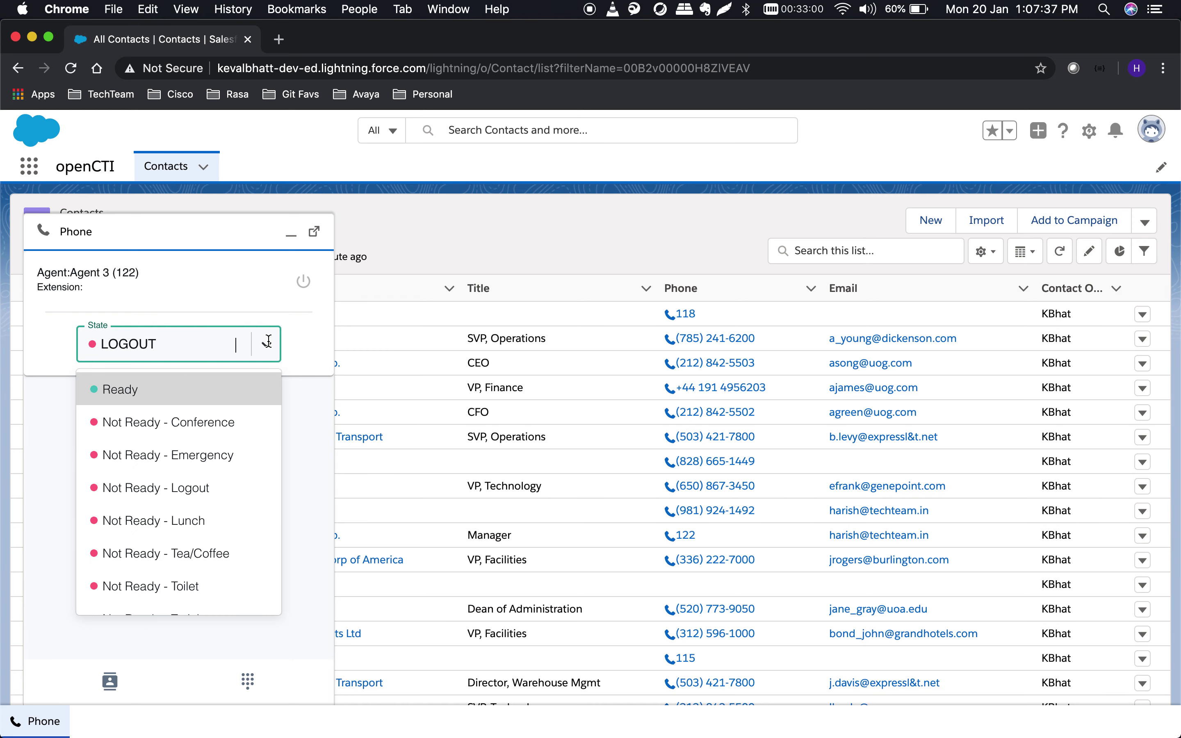
pyautogui.click(190, 394)
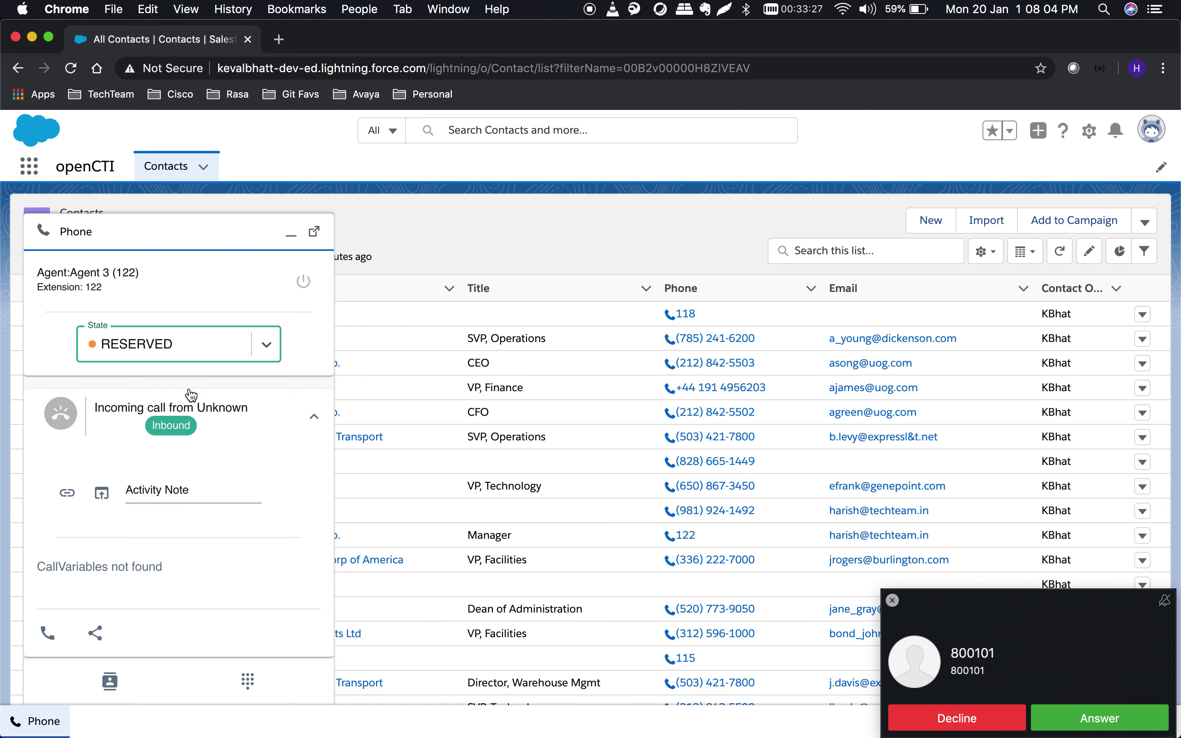
pyautogui.click(49, 635)
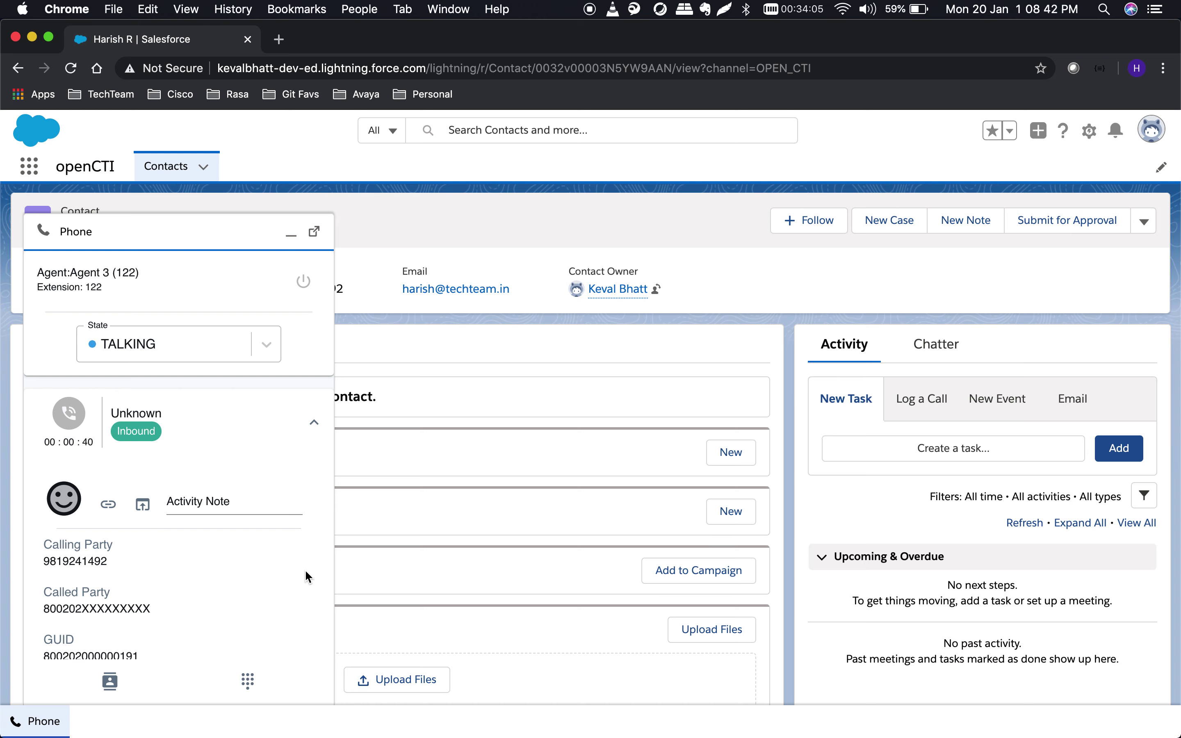
# - Enter the activity note "great call for tesing and demonstrating the sentinments." for the active call and open its call activity record
pyautogui.scroll(-5, 305, 569)
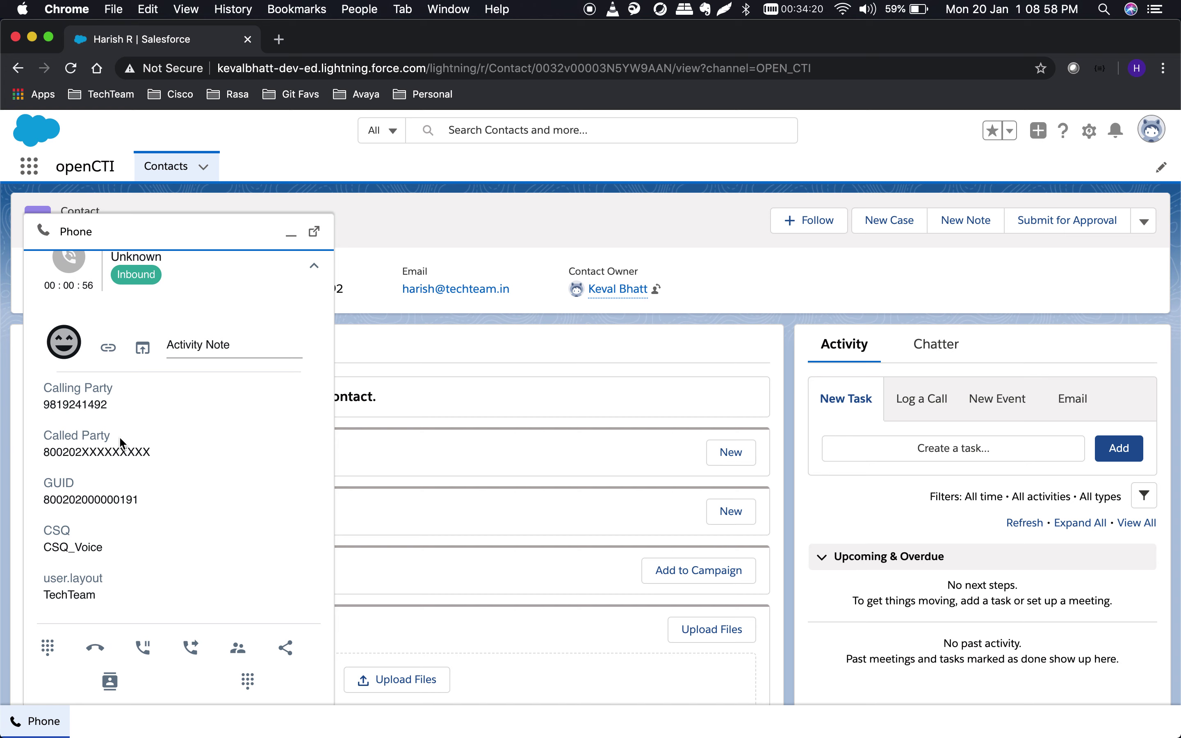
pyautogui.click(81, 328)
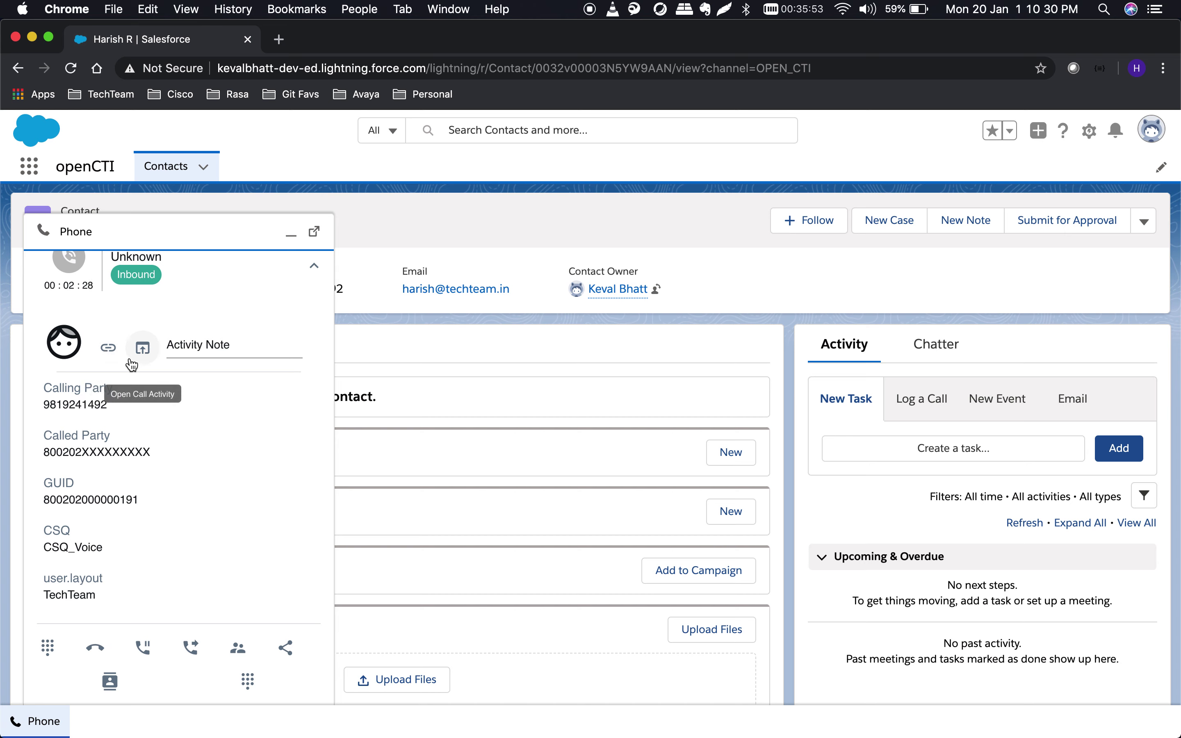
pyautogui.click(213, 346)
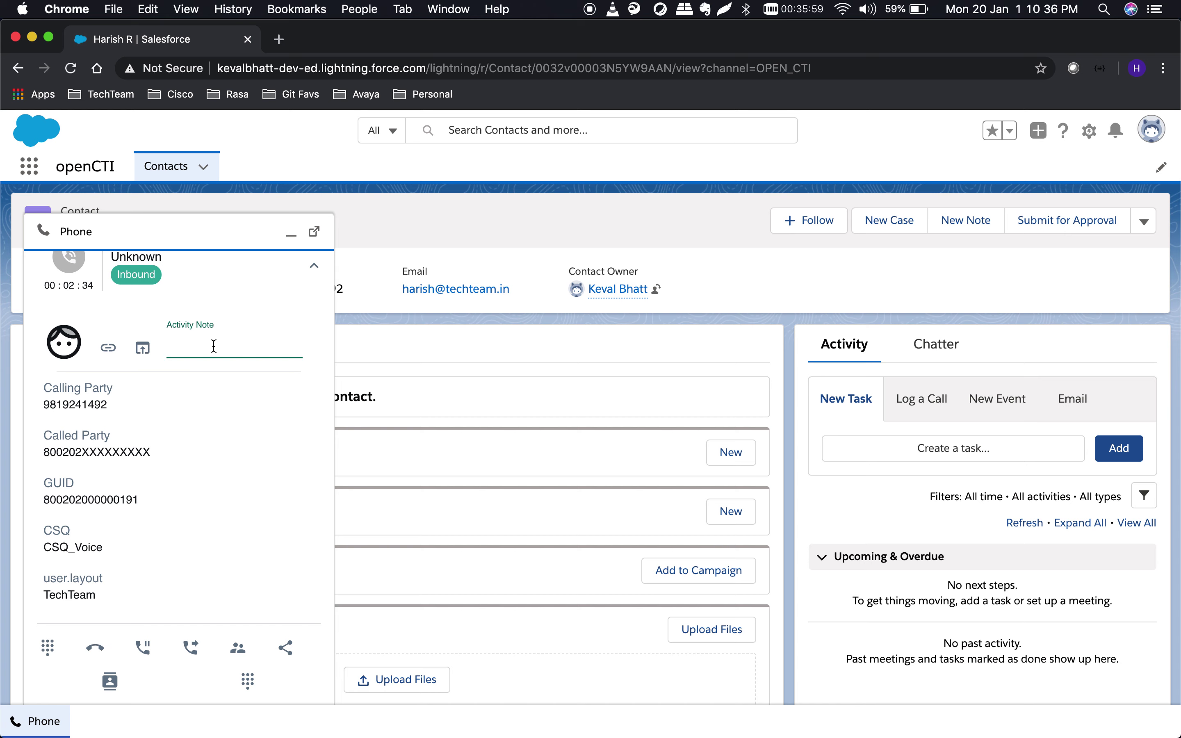
pyautogui.write('great call for tesing')
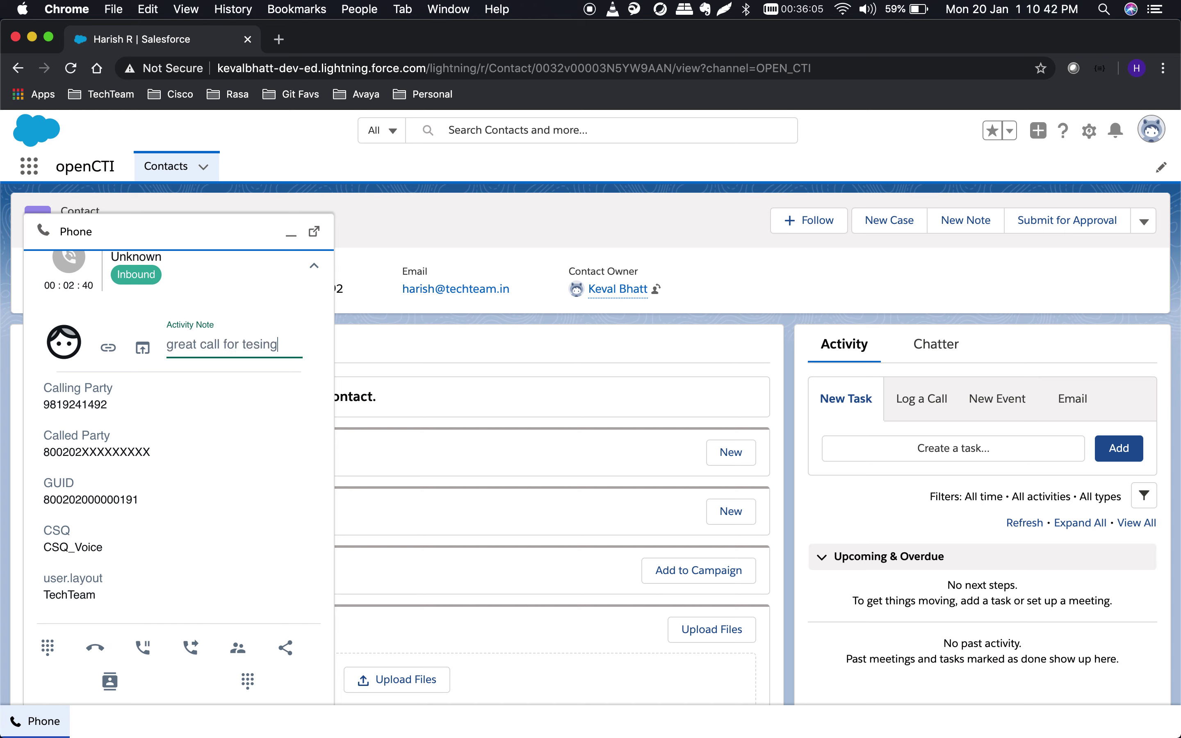
pyautogui.write(' and demonst')
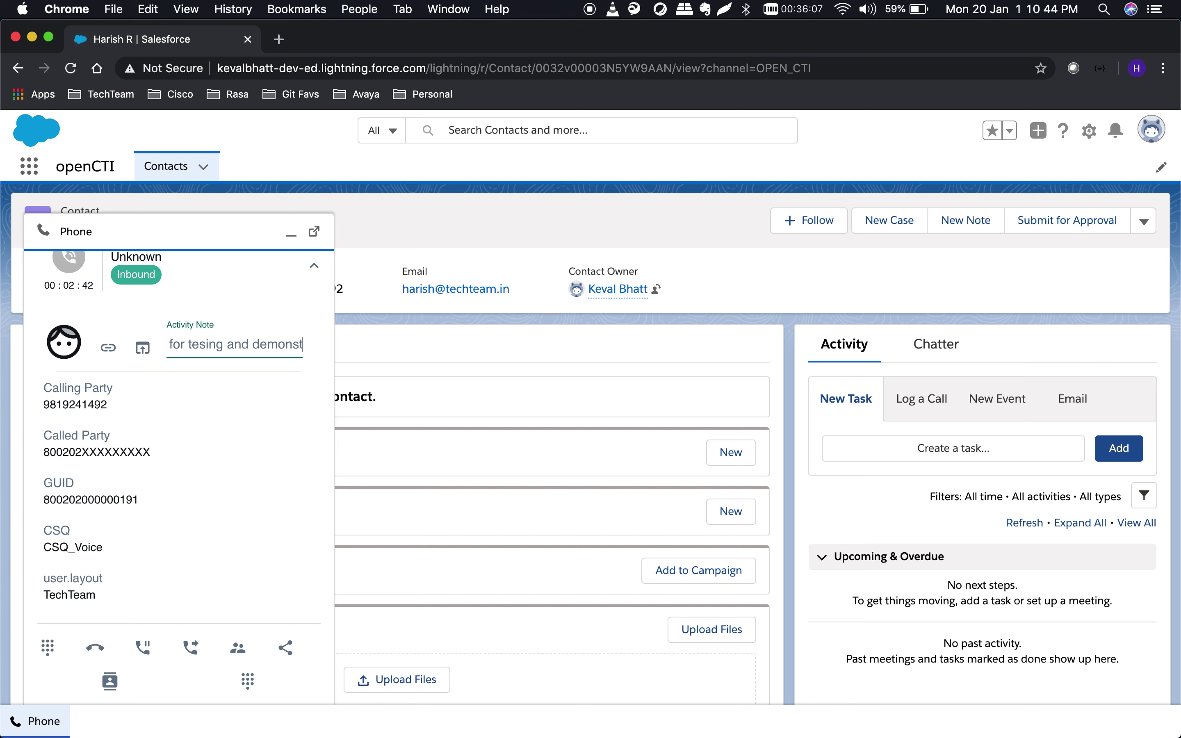
pyautogui.write('rating the sen')
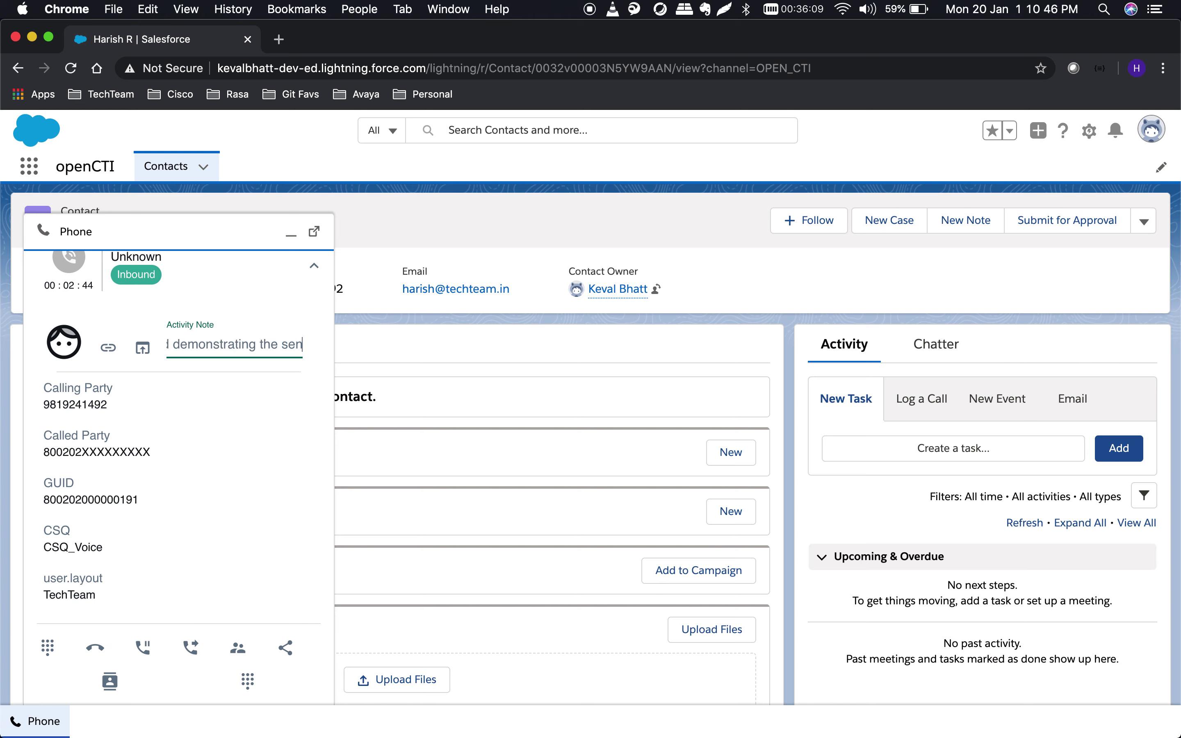
pyautogui.write('tinments.')
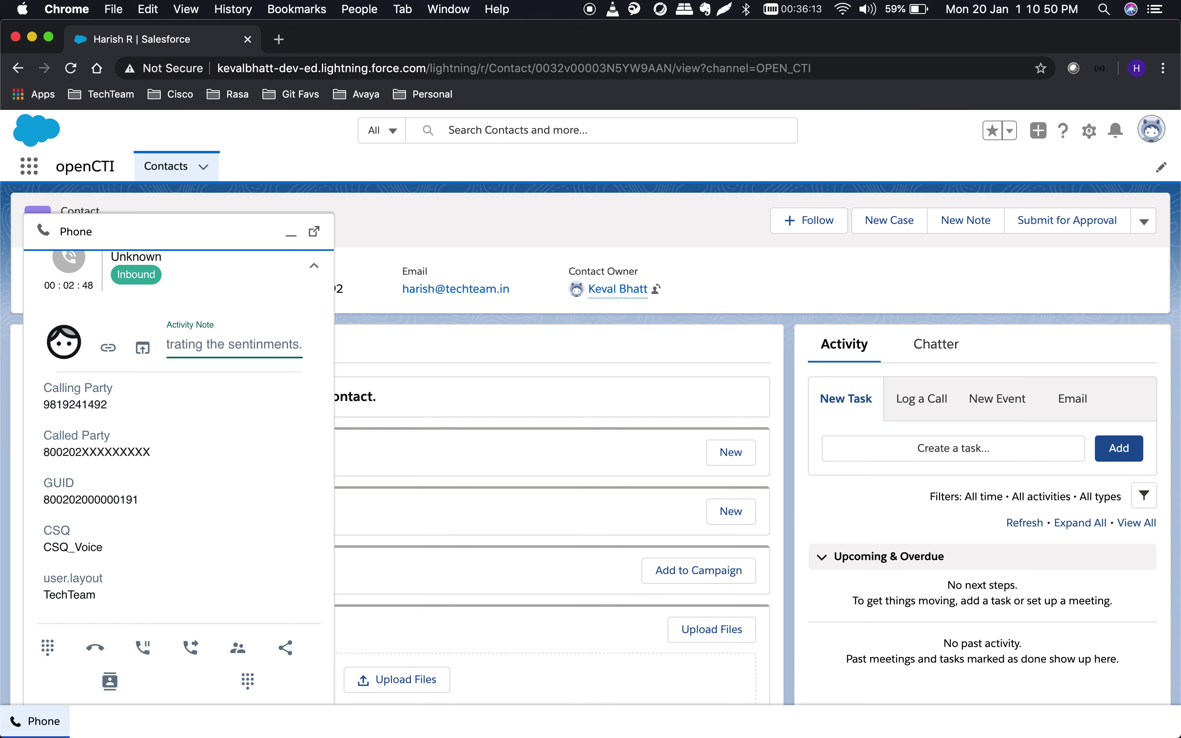
pyautogui.click(144, 351)
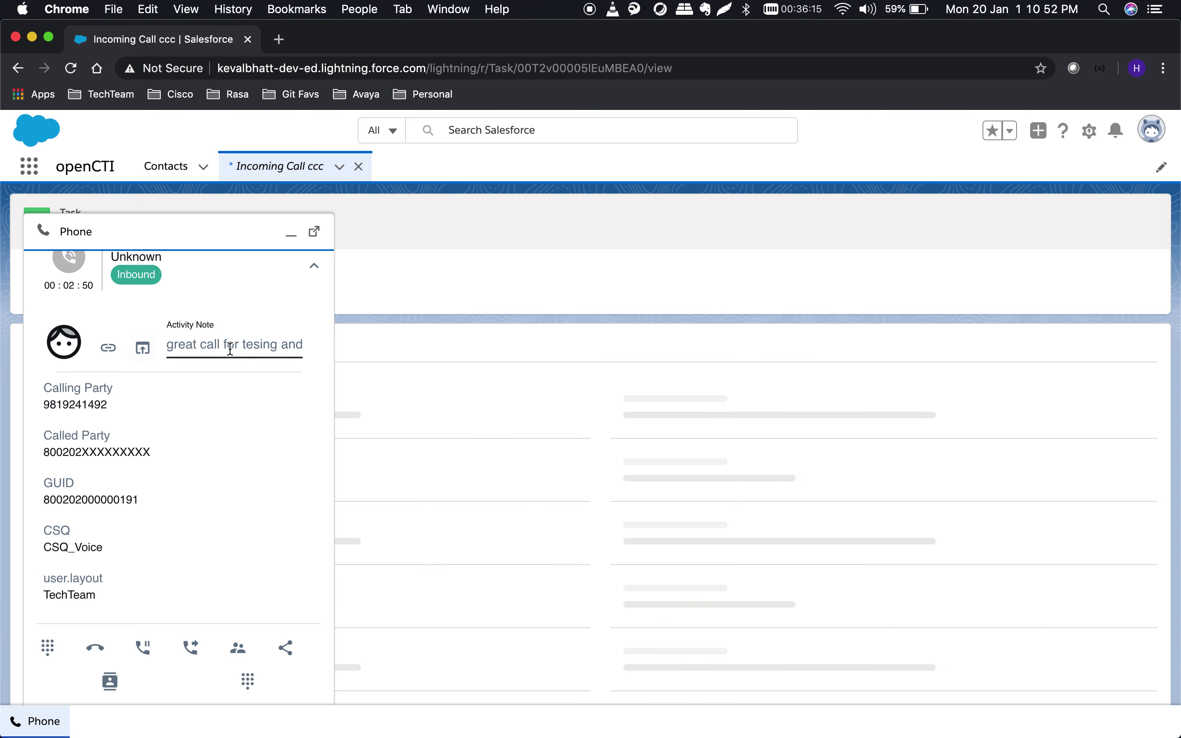
pyautogui.click(231, 349)
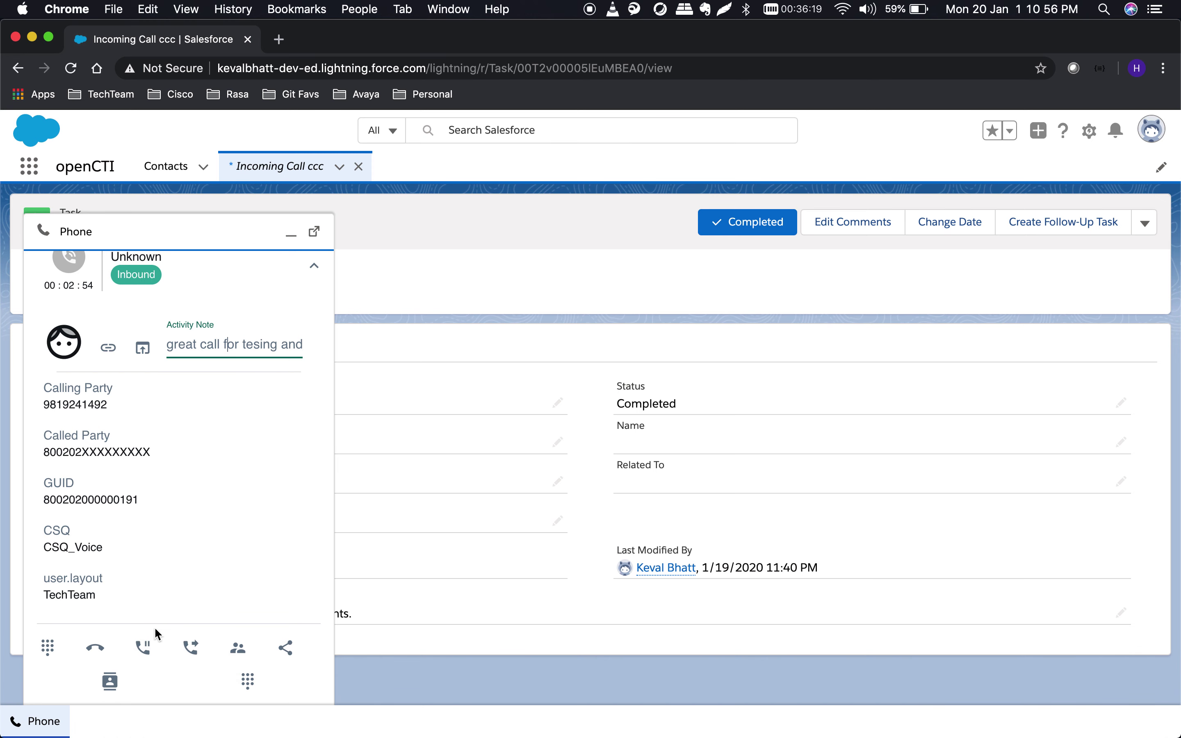
# - End the active call and set the agent state back to Ready
pyautogui.click(94, 652)
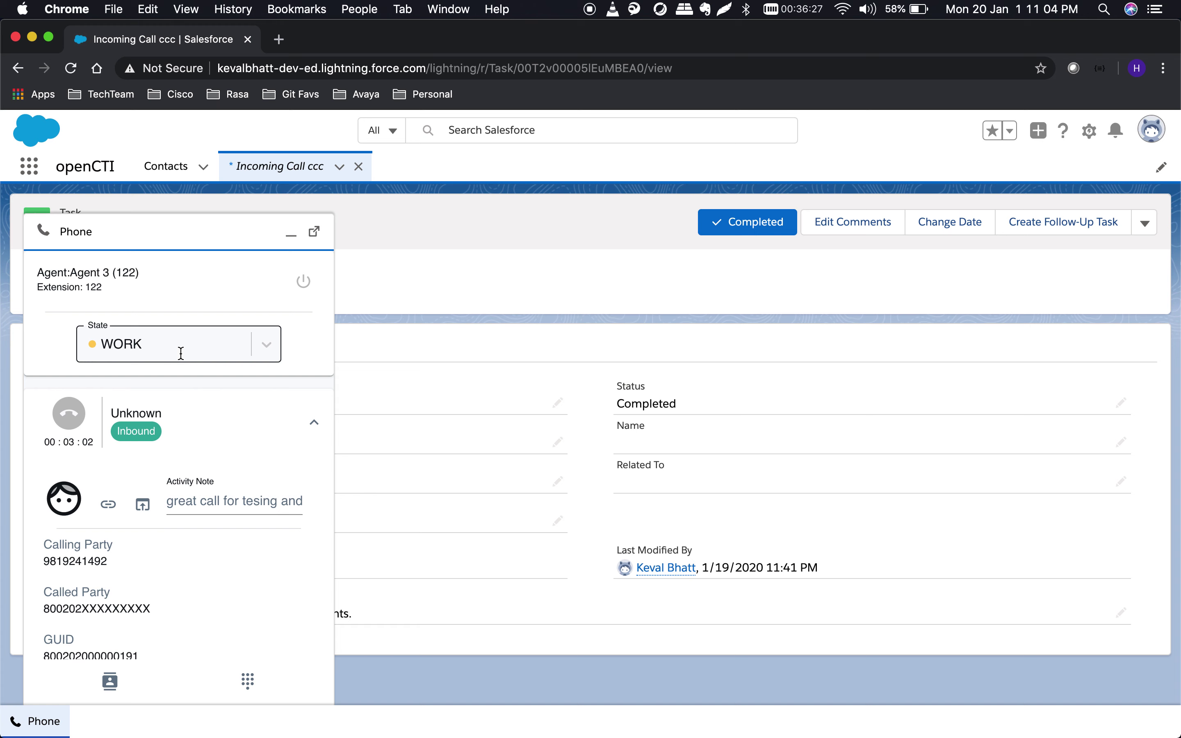
pyautogui.click(268, 342)
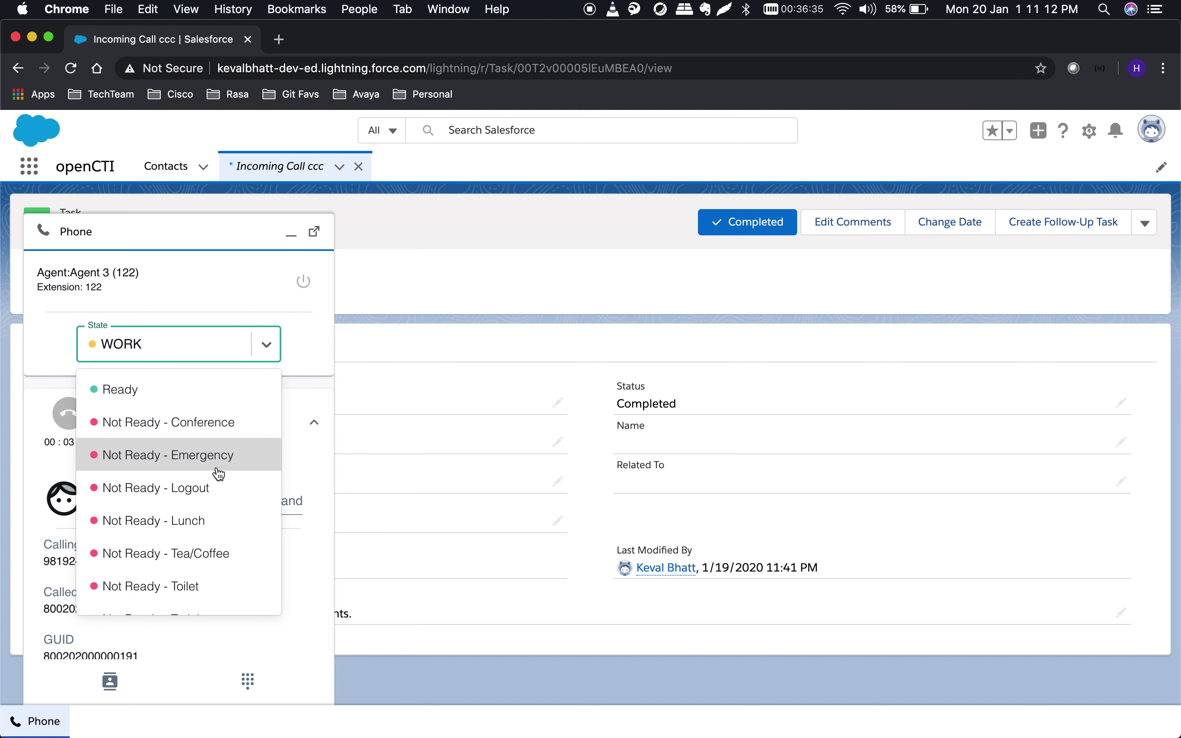
pyautogui.click(208, 388)
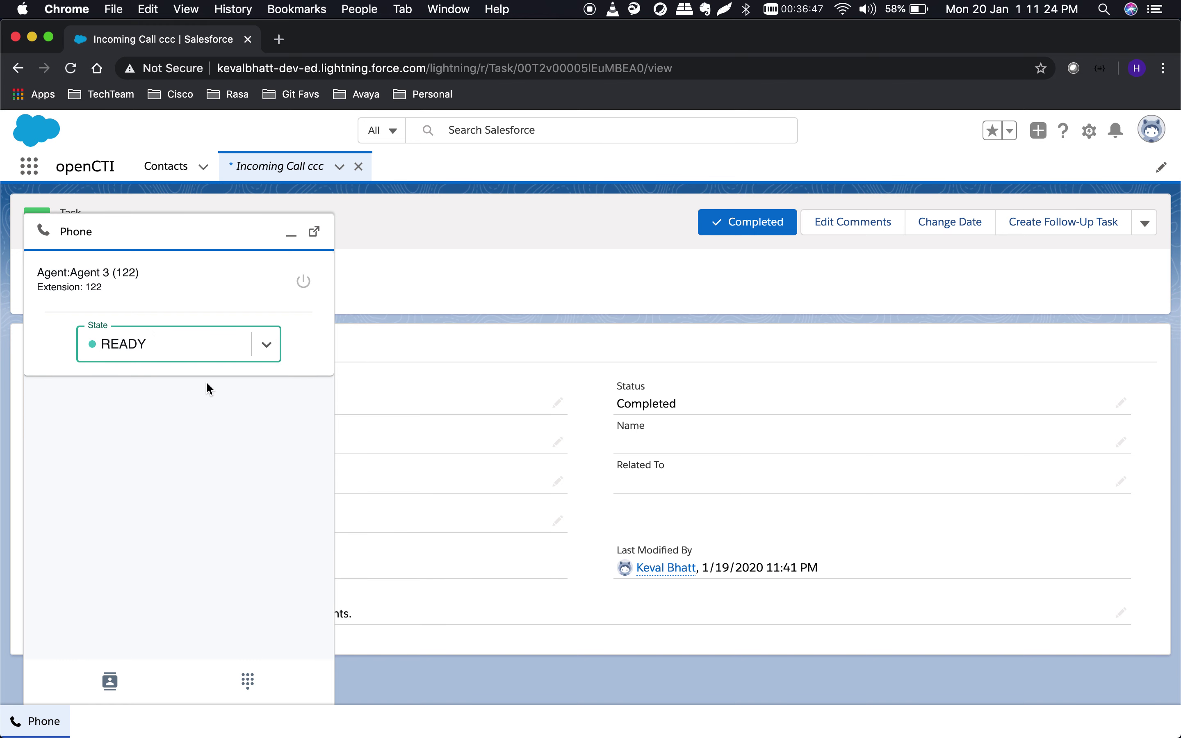
pyautogui.click(295, 336)
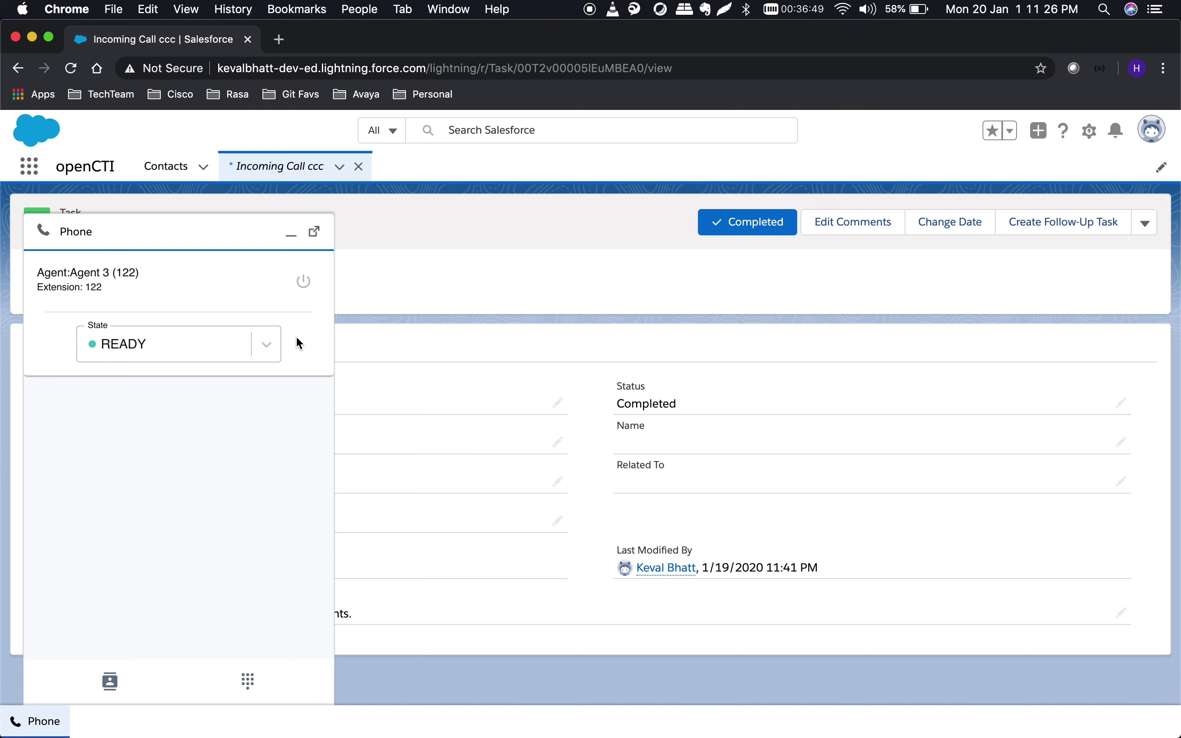
# - Minimize the softphone to examine the comments on the Incoming Call ccc task, and reopen the softphone
pyautogui.click(290, 234)
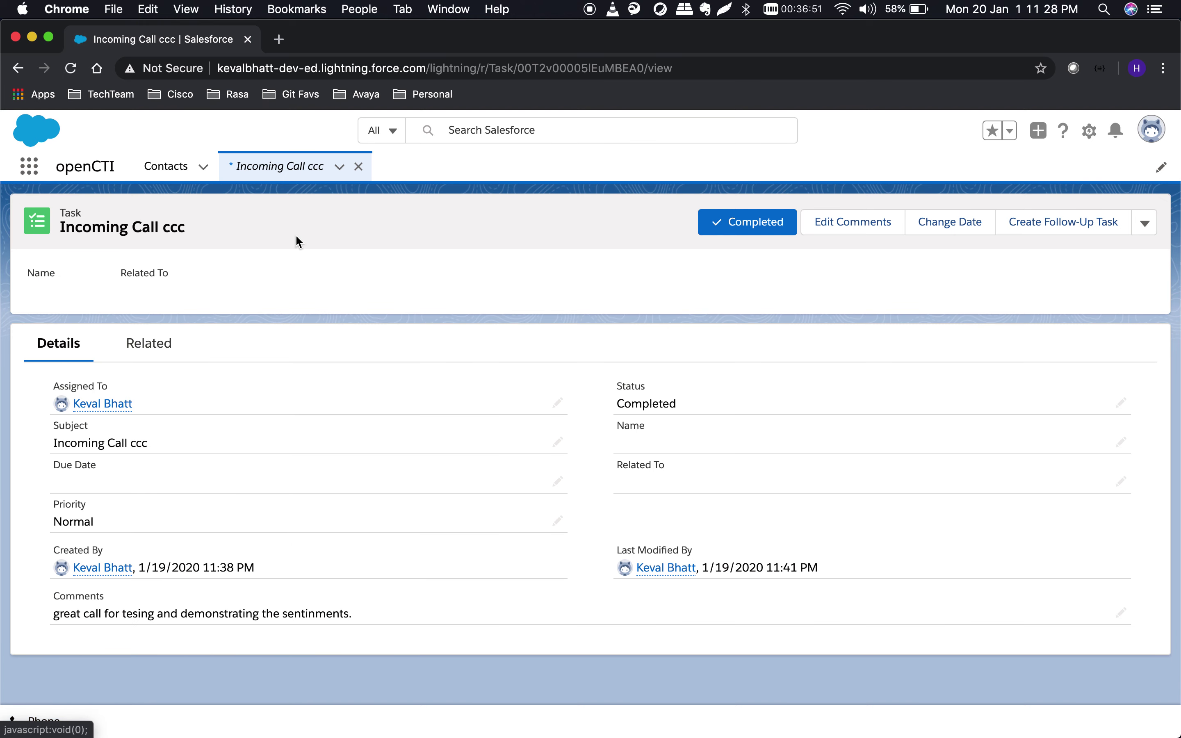
pyautogui.moveTo(147, 608); pyautogui.dragTo(364, 616)
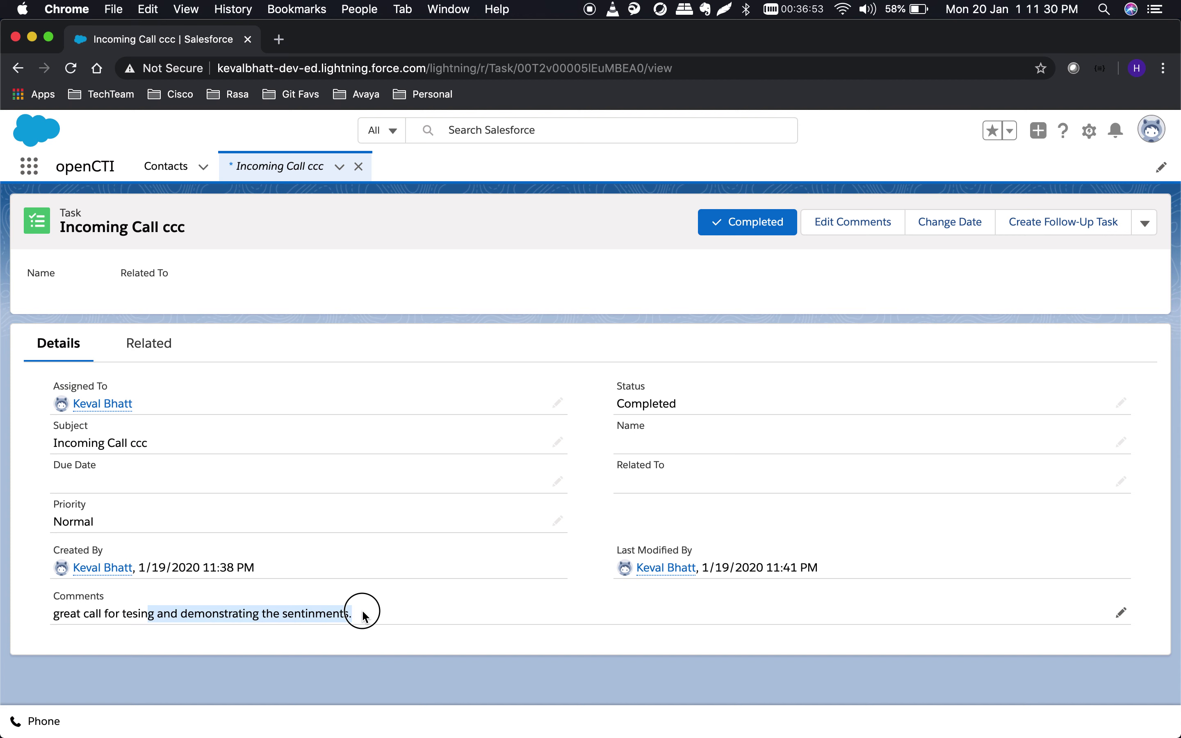
pyautogui.click(361, 610)
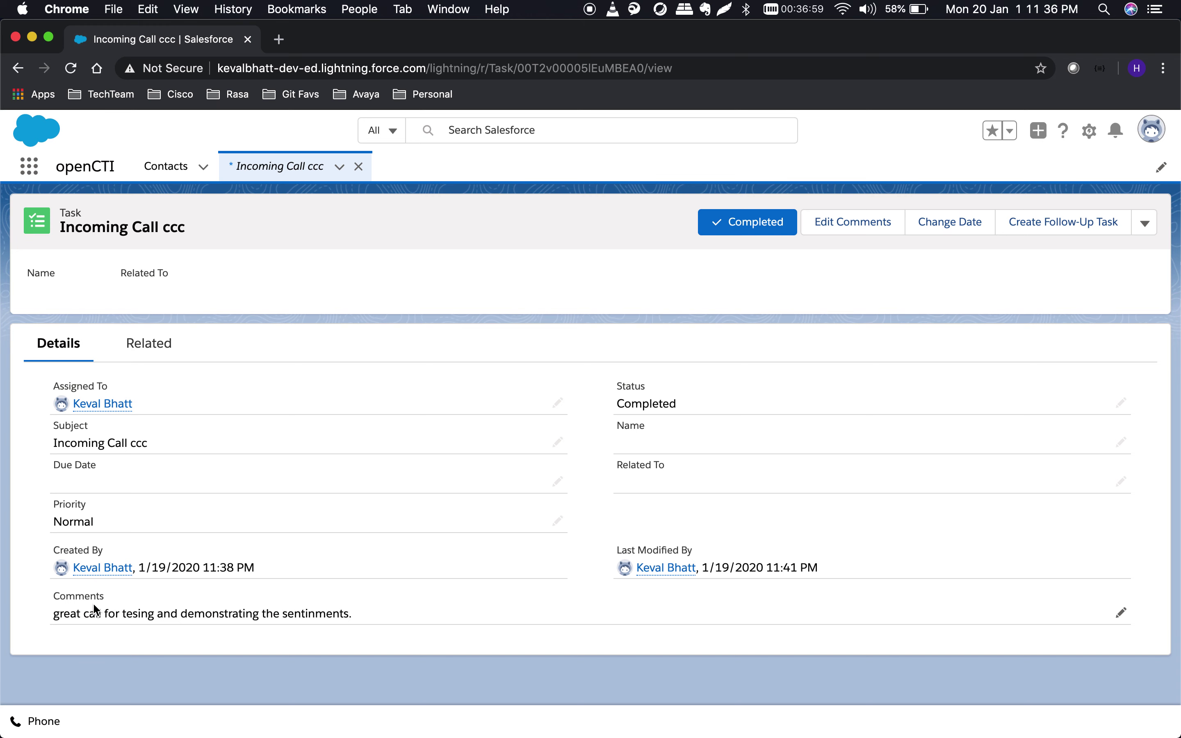
pyautogui.moveTo(351, 613); pyautogui.dragTo(283, 616)
pyautogui.click(395, 603)
pyautogui.click(53, 719)
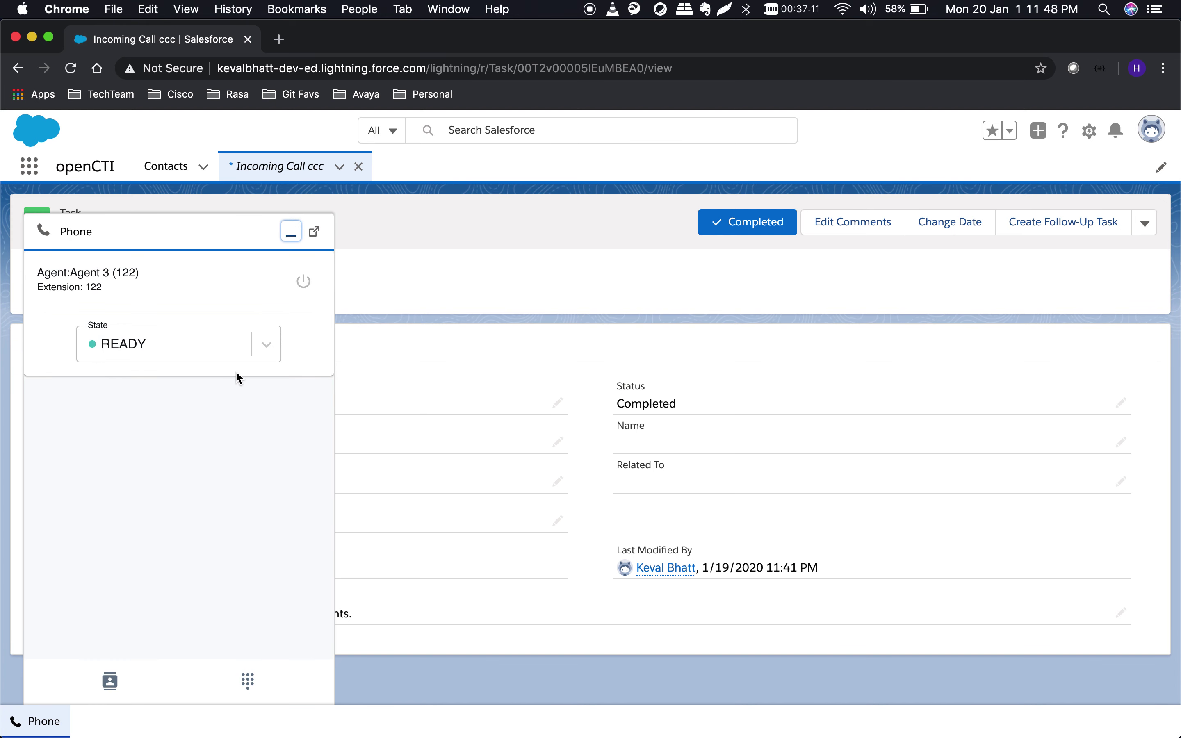